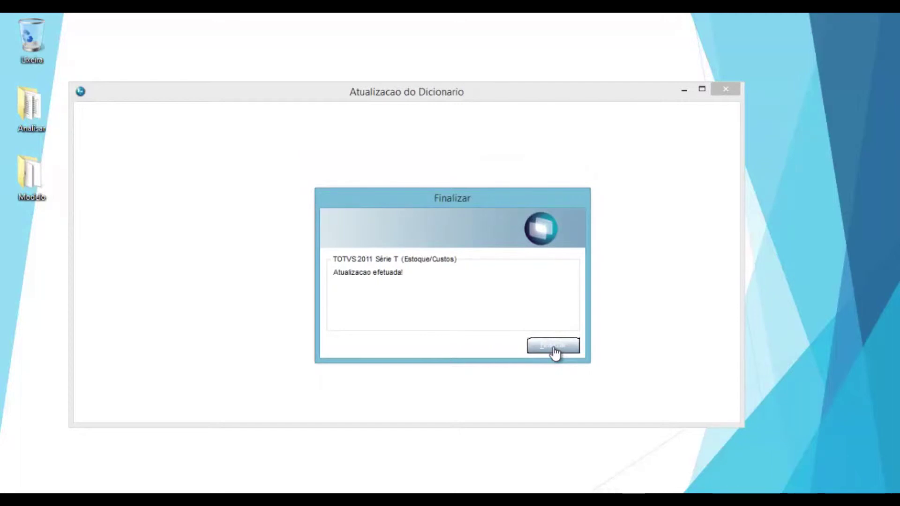
- Close the Atualizacao do Dicionario window after its 'Atualizacao efetuada!' completion message
left_click(554, 346)
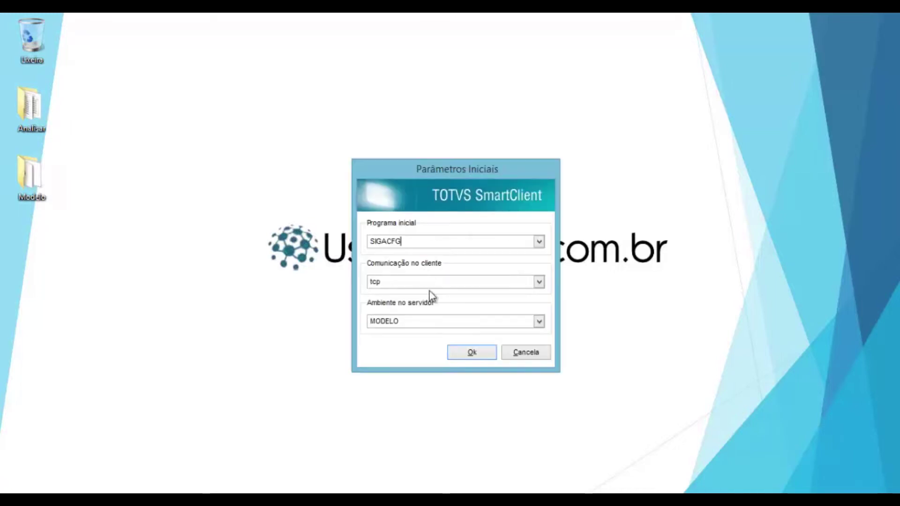
- Launch SmartClient with SIGACFG, log in as the administrator user and show the Base de Dados actions
left_click(471, 353)
type("Admin")
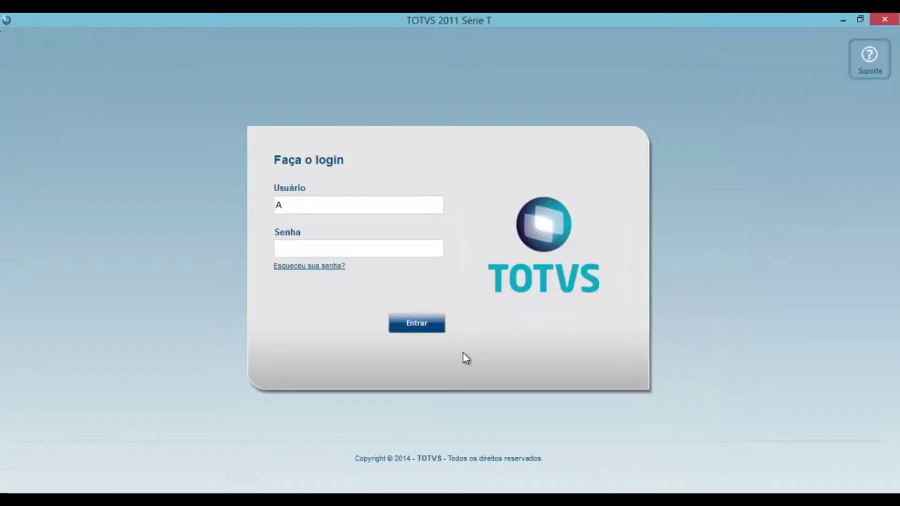
key("Tab")
key("Tab")
key("Return")
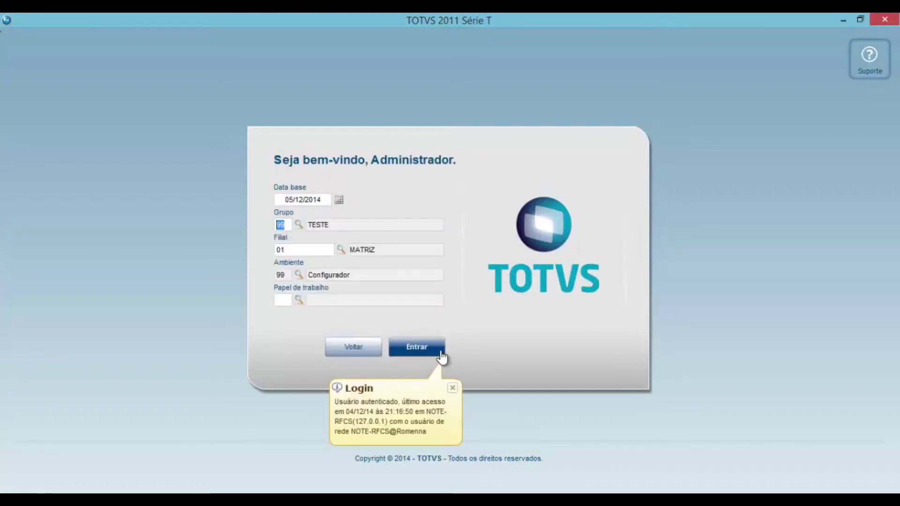
left_click(441, 356)
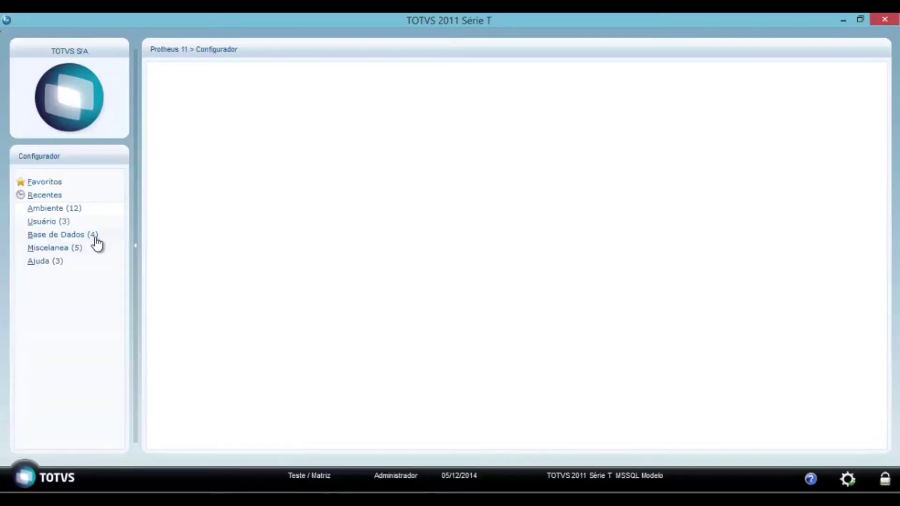
left_click(96, 239)
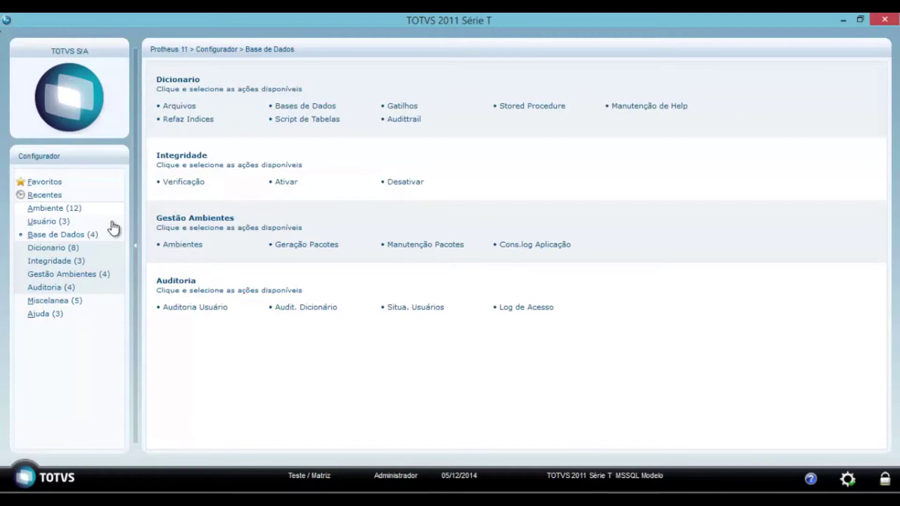
- Open Bases de Dados and search the data dictionary for table SA1 (Clientes)
left_click(289, 108)
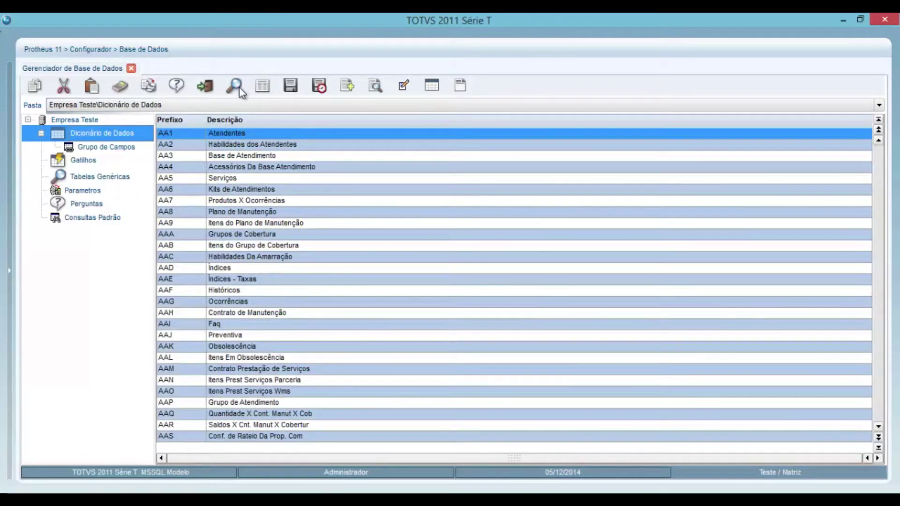
left_click(237, 88)
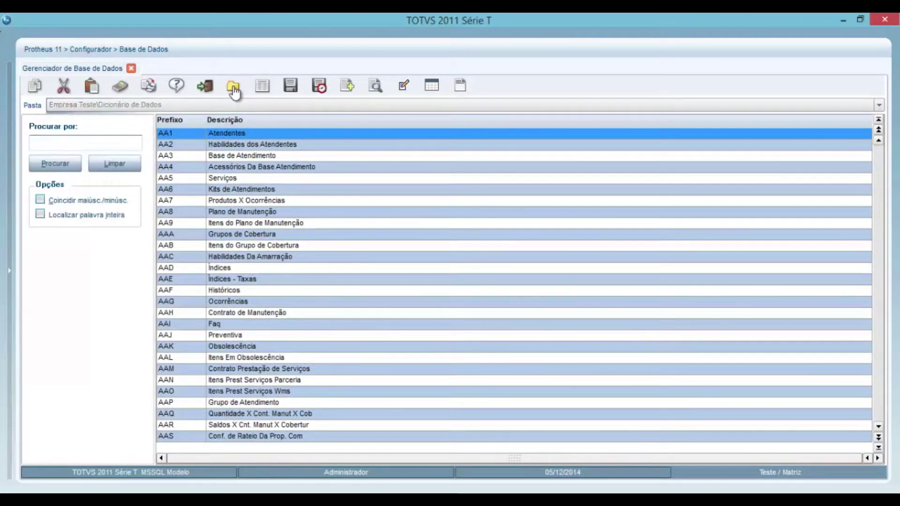
left_click(106, 137)
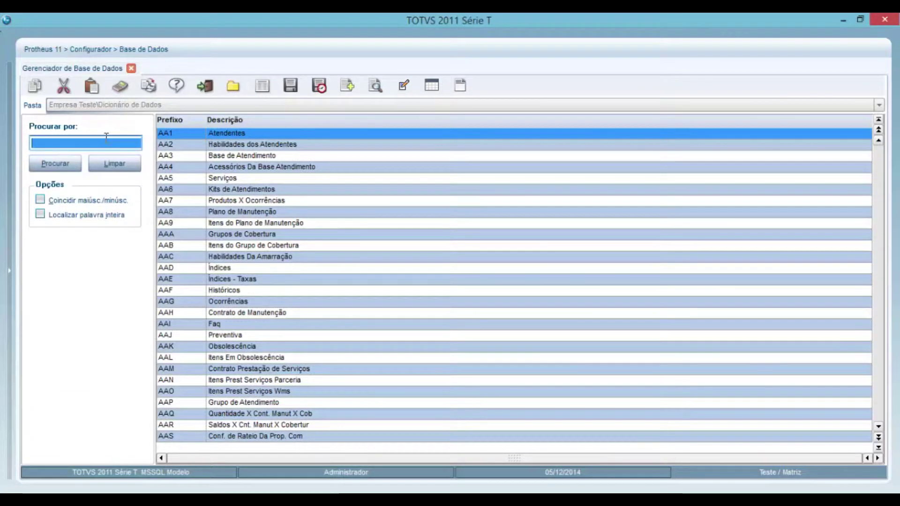
type("SA1")
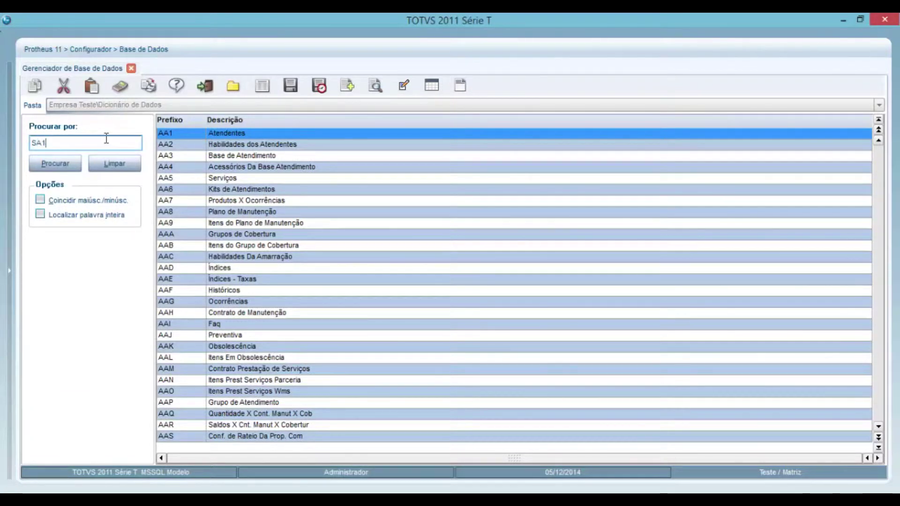
key("Tab")
key("Return")
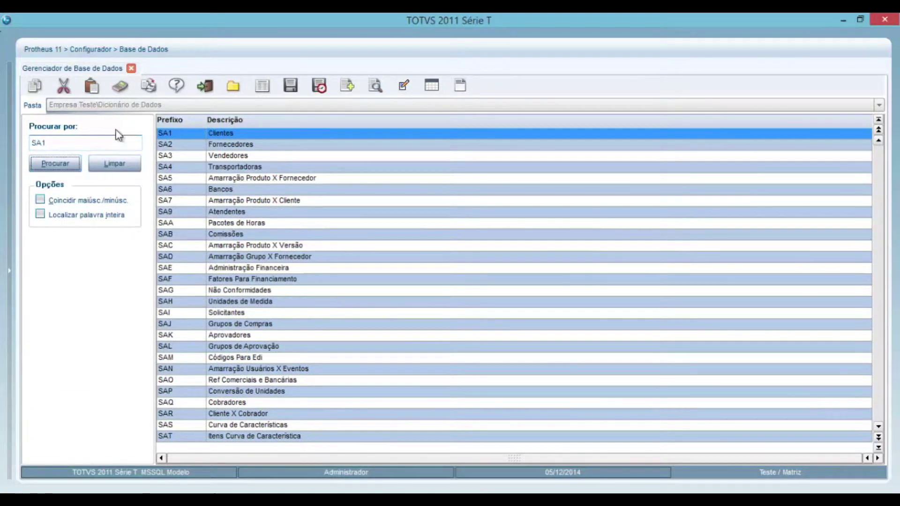
left_click(403, 92)
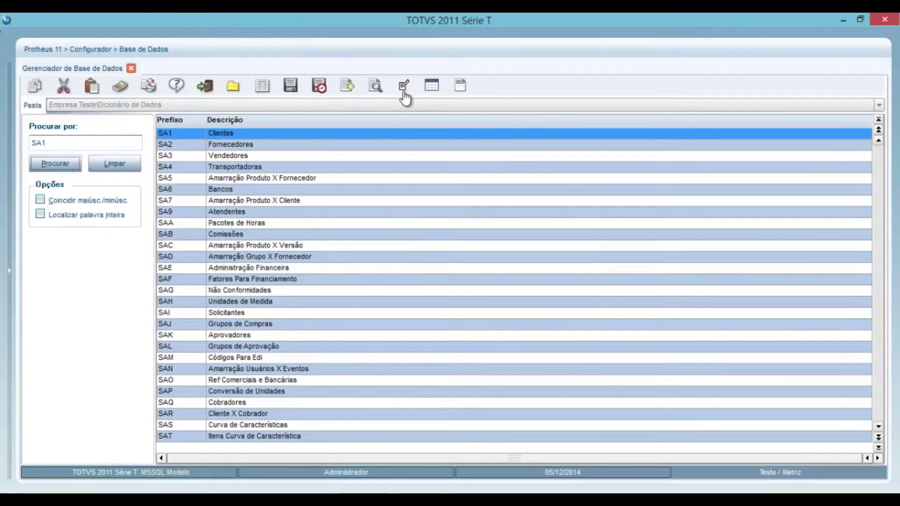
- Edit table SA1 Clientes, list its Campos and open the A1_COD field's settings
left_click(404, 92)
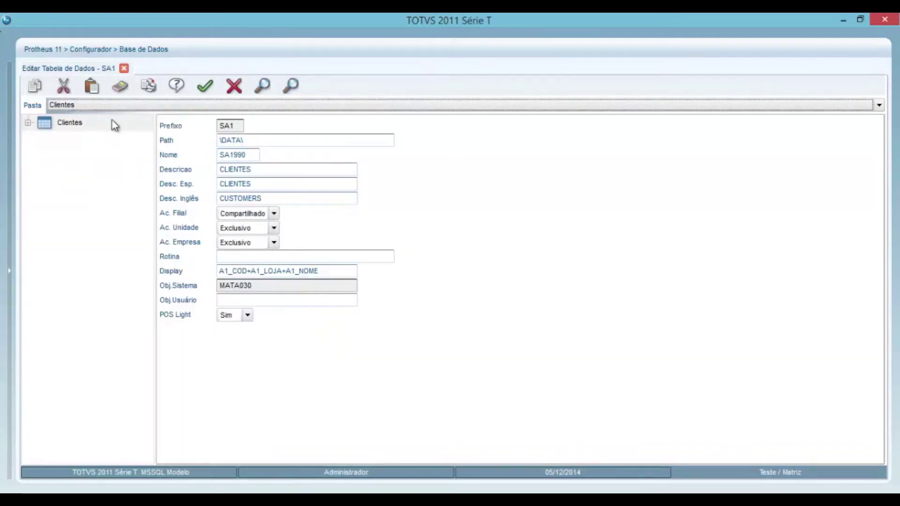
left_click(29, 123)
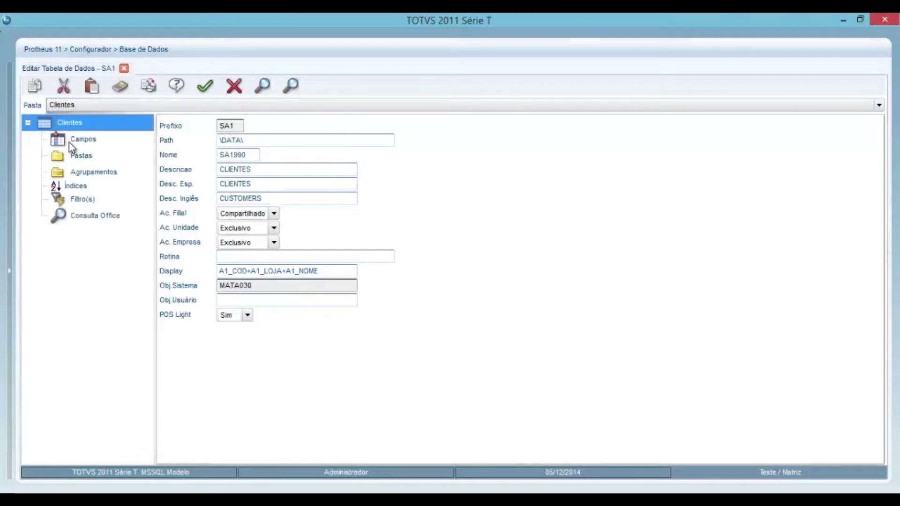
left_click(70, 143)
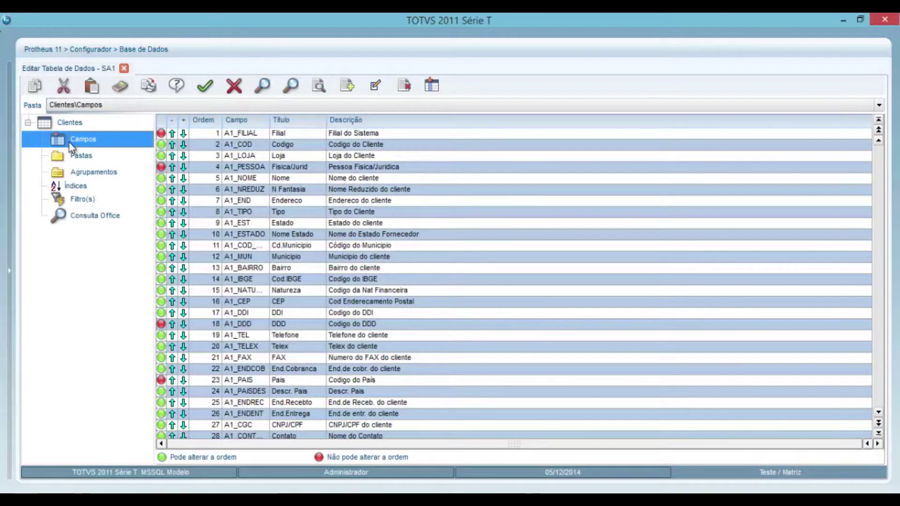
left_click(282, 144)
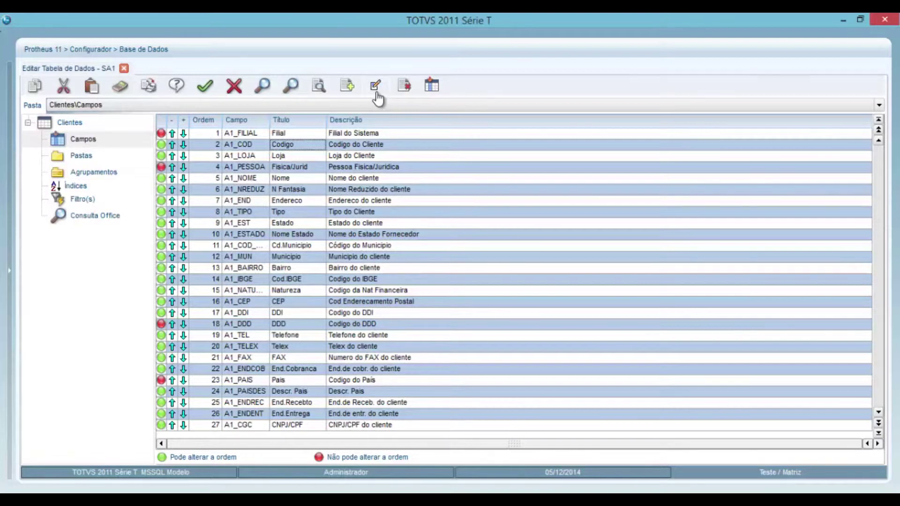
left_click(376, 86)
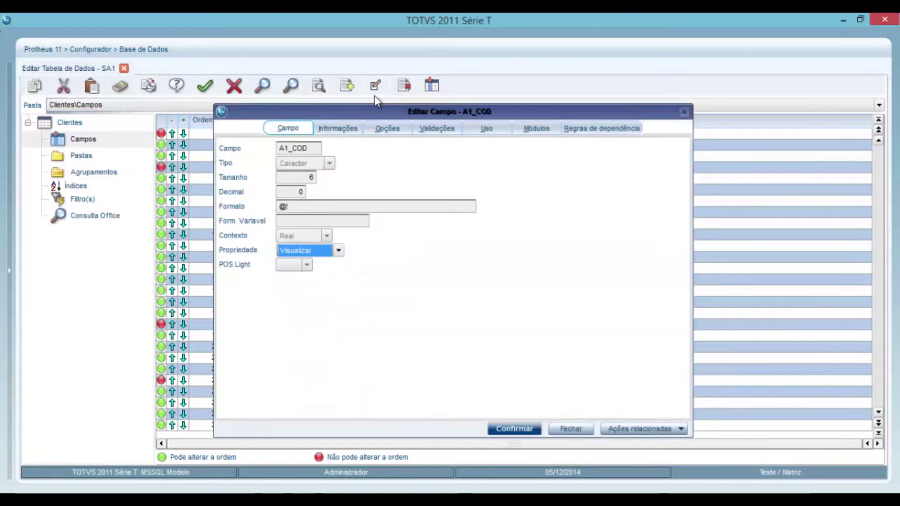
- Review A1_COD's Informações and Opções, including Modo Edição Ma030Off(), then close both editors unchanged
left_click(354, 133)
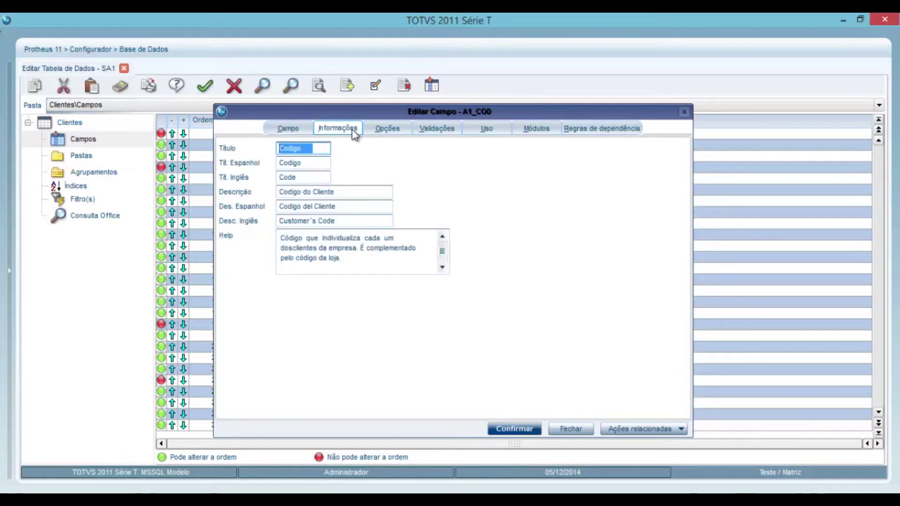
left_click(388, 132)
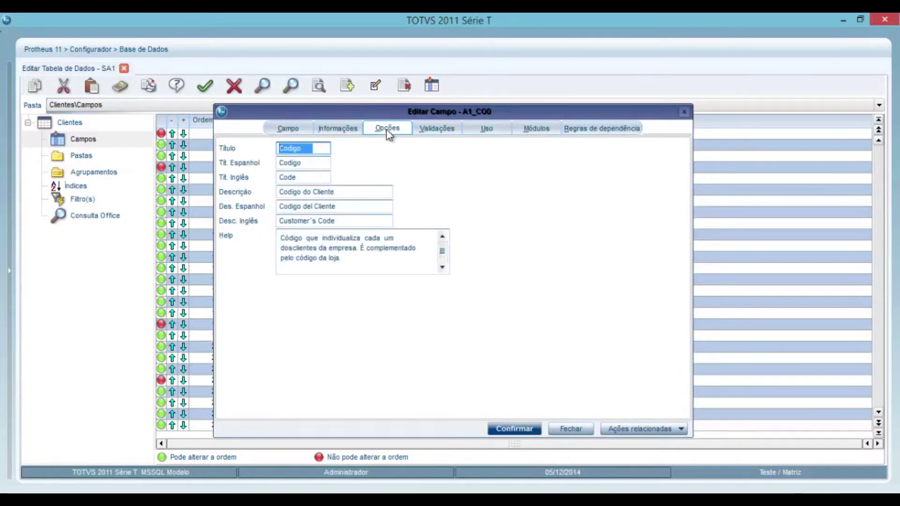
left_click(437, 221)
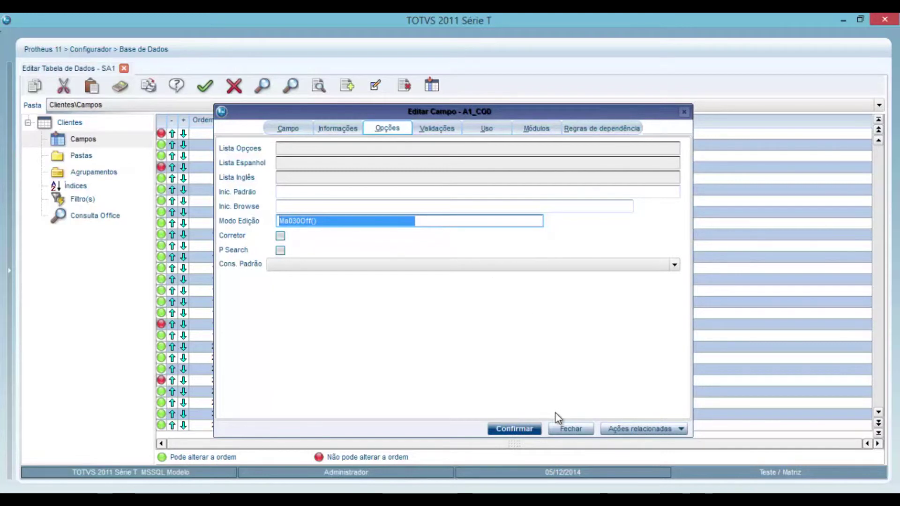
left_click(570, 429)
left_click(234, 87)
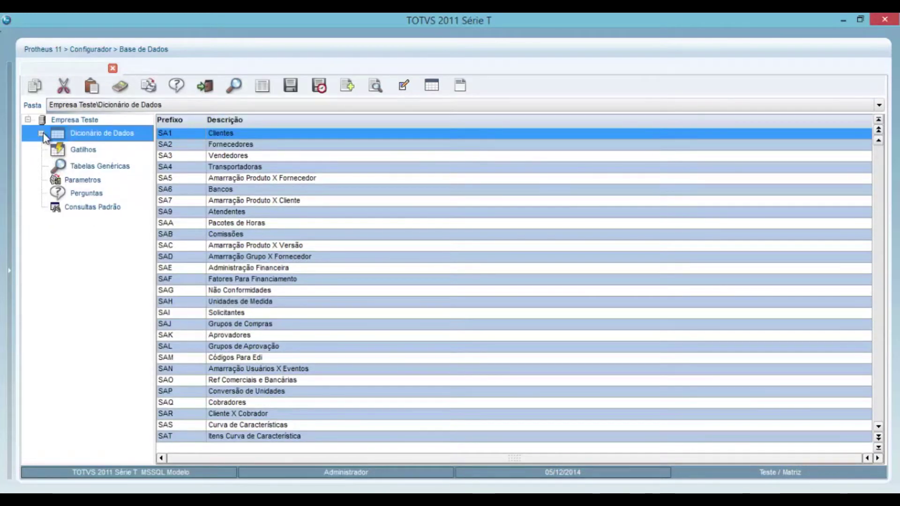
- Review trigger A1_CGC 011's rule M030CGCCPF() and MV_LJOFFLN condition, then close it unchanged
left_click(90, 151)
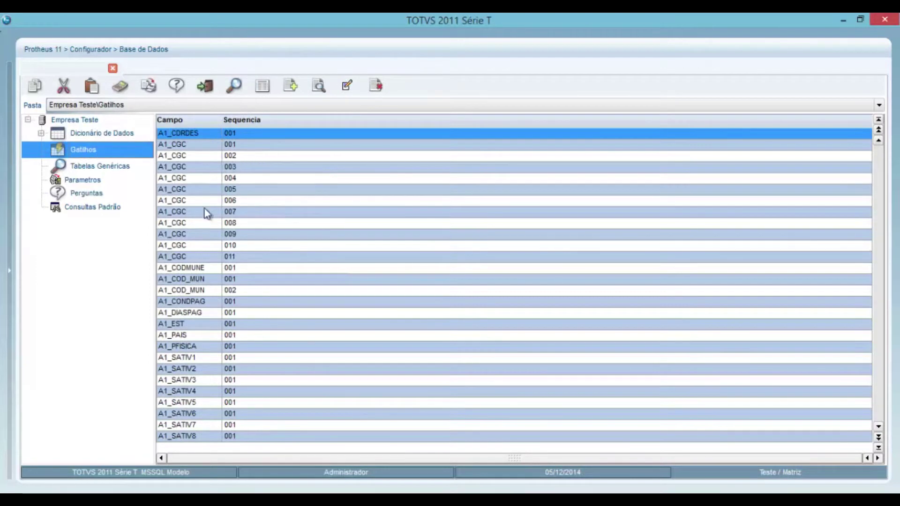
left_click(200, 257)
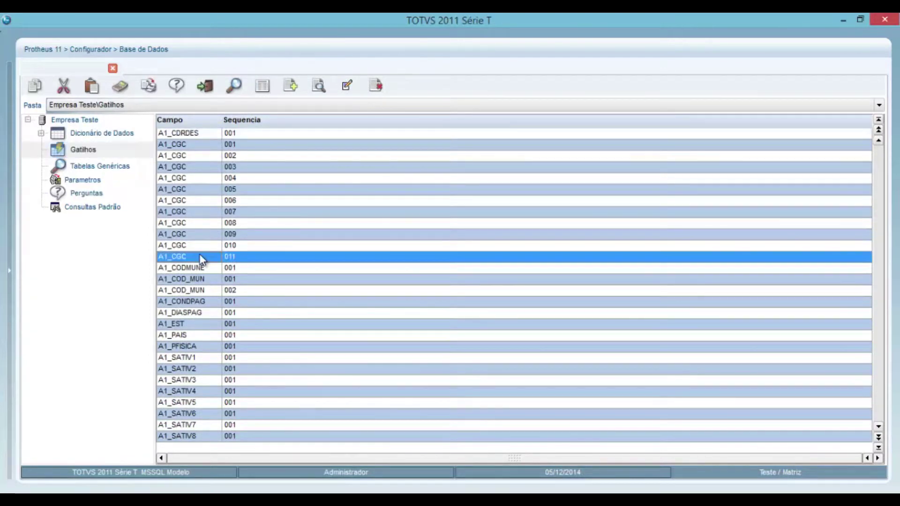
left_click(347, 89)
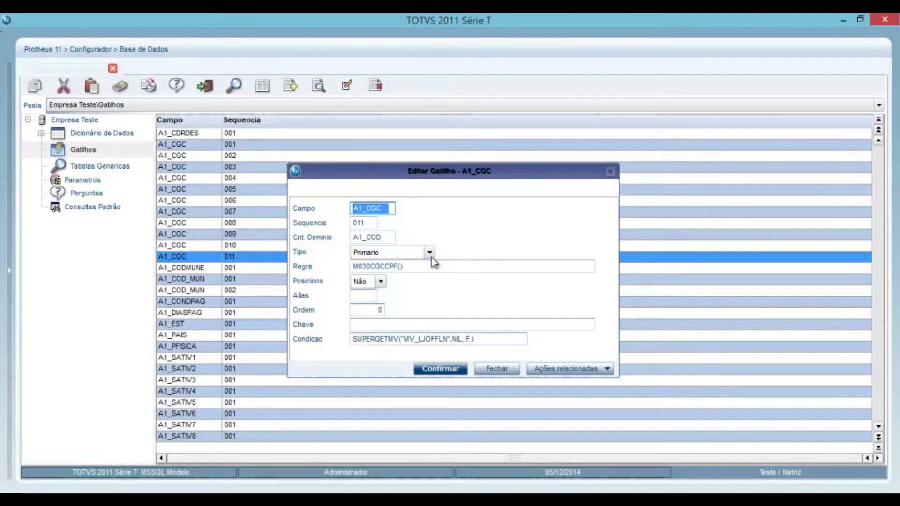
left_click(451, 267)
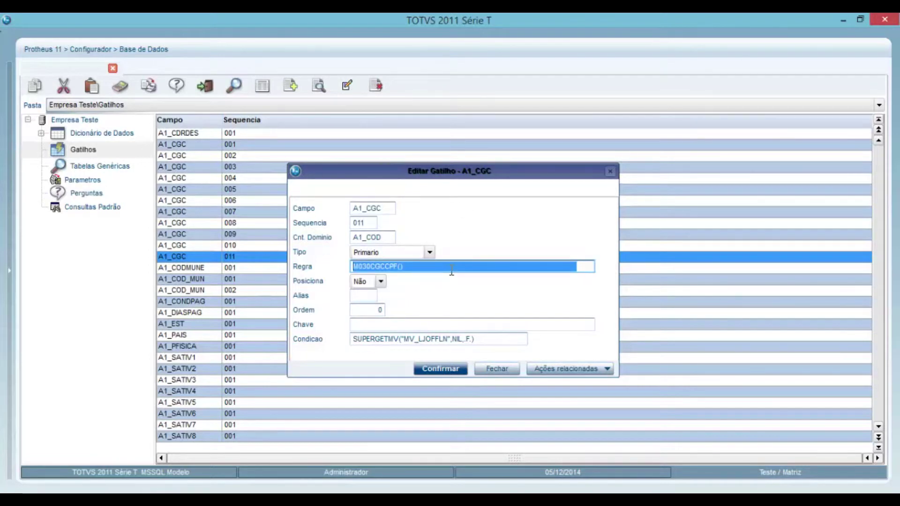
left_click(488, 339)
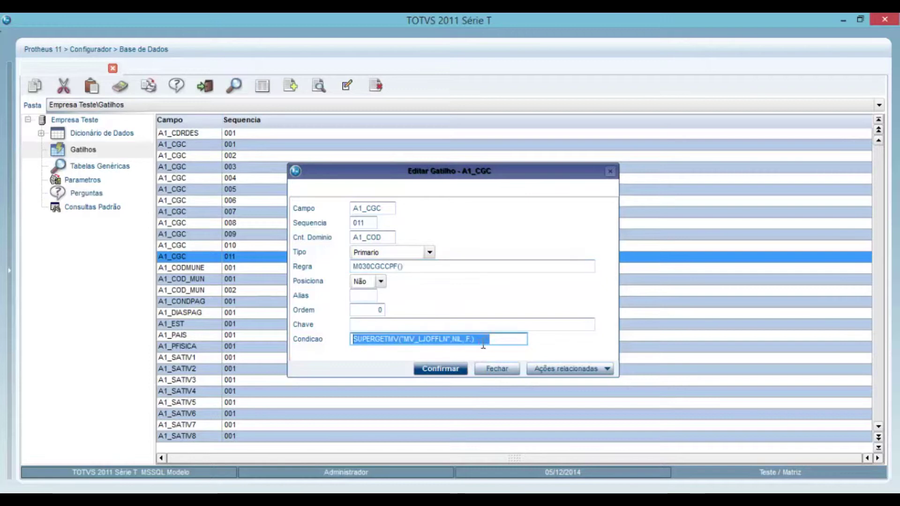
left_click(501, 372)
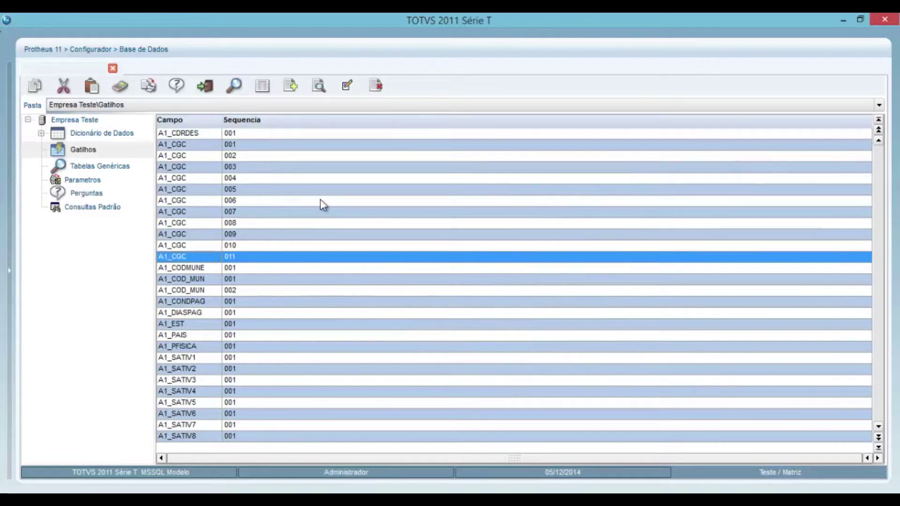
- Exit the database manager and show the Configurador's Ambiente actions
left_click(210, 86)
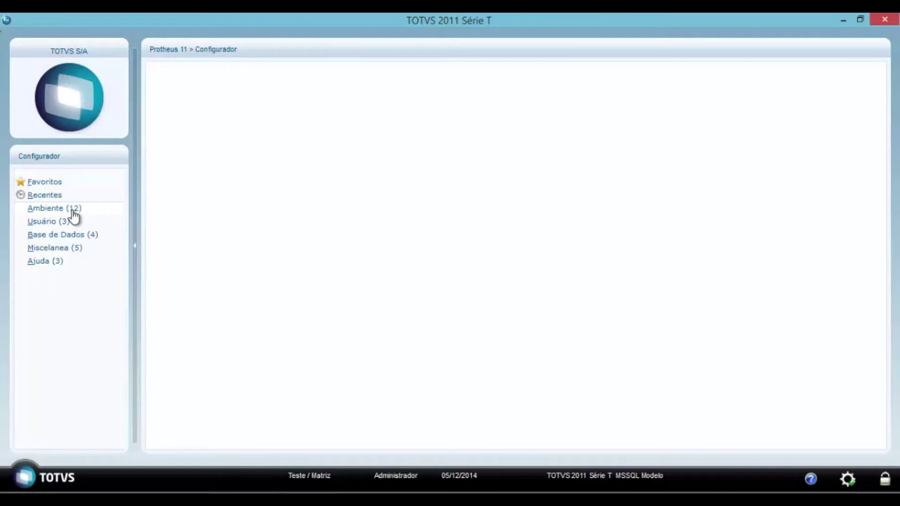
left_click(72, 208)
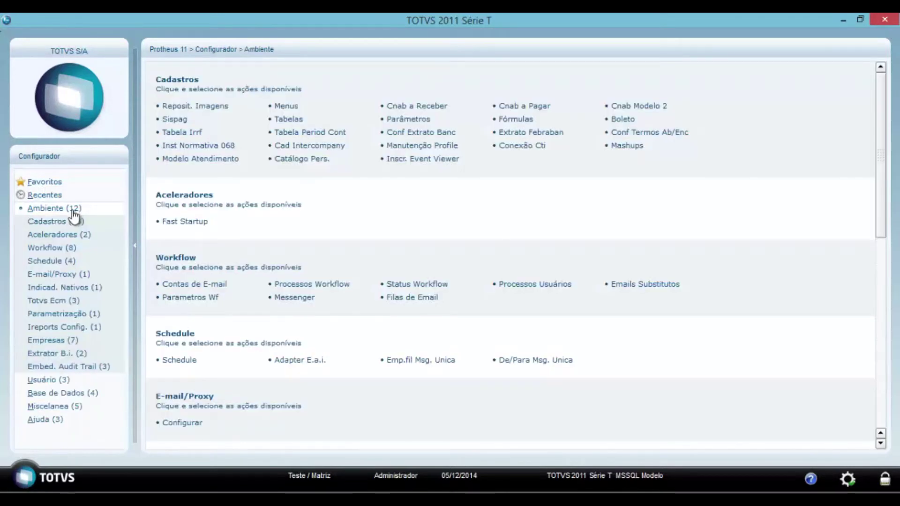
- Open Cadastros > Parâmetros, search for MV_LJOFFLN and select its row
left_click(69, 223)
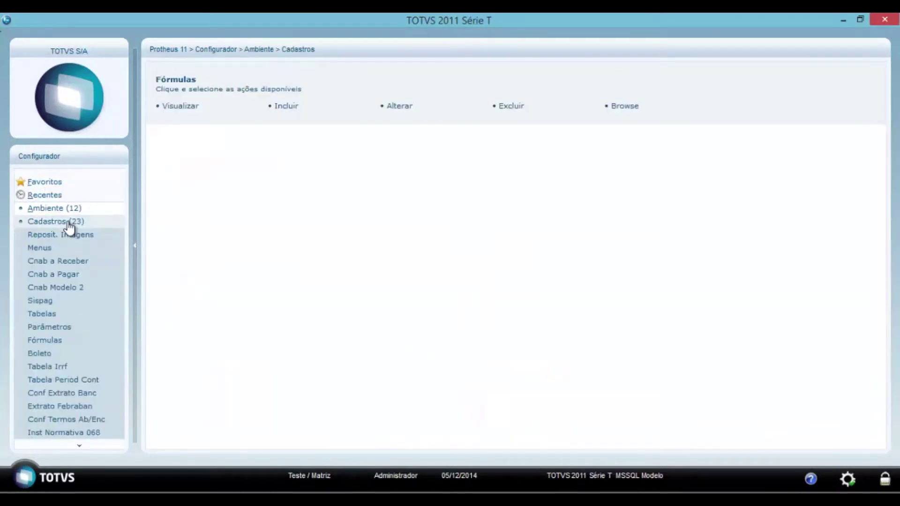
left_click(57, 327)
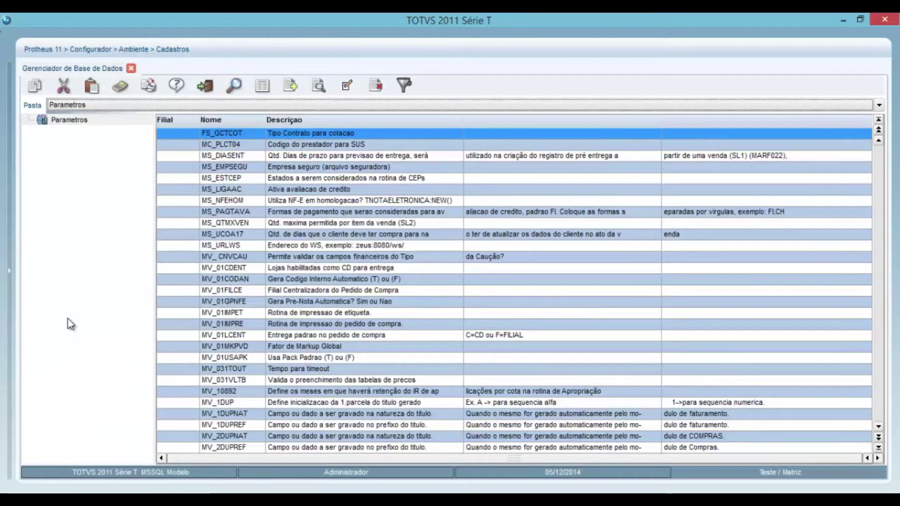
left_click(233, 85)
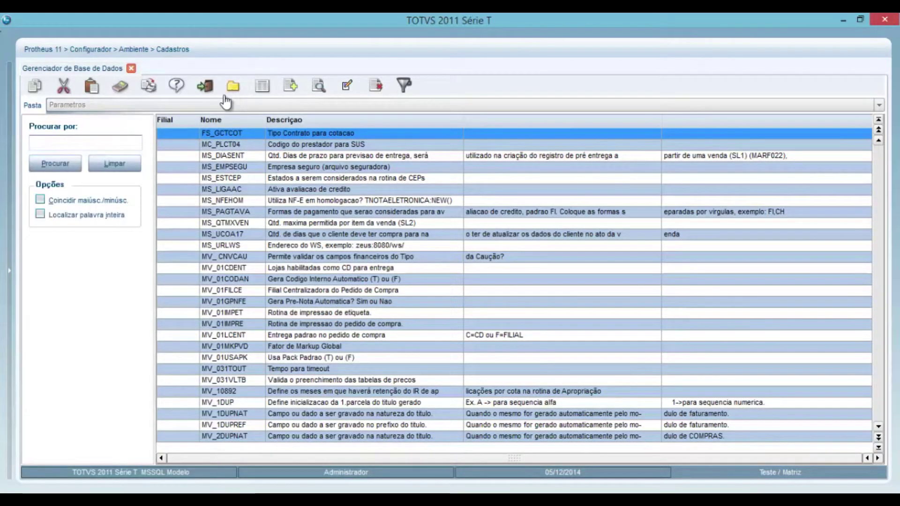
left_click(109, 144)
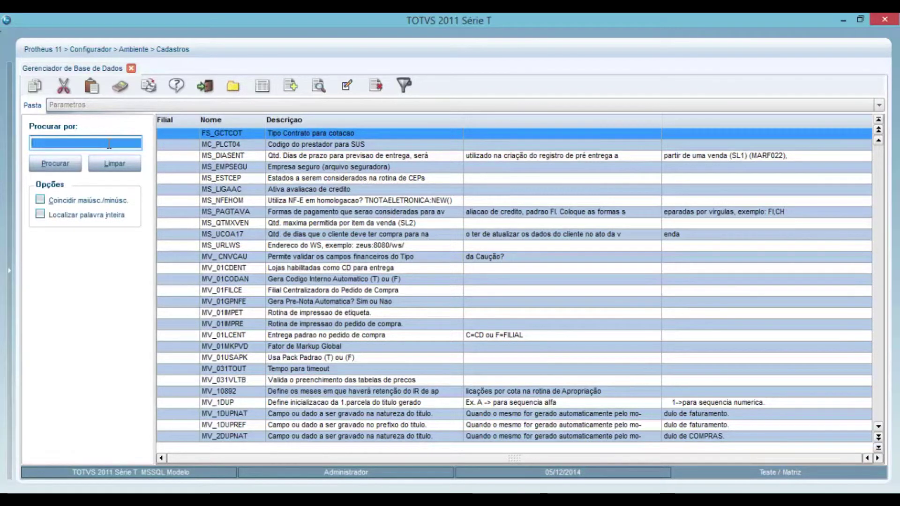
type("MV")
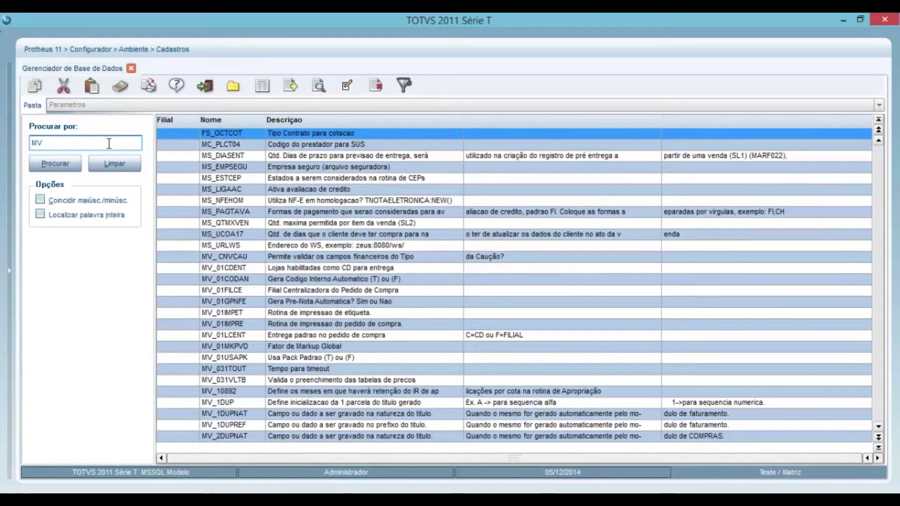
type("_LJ")
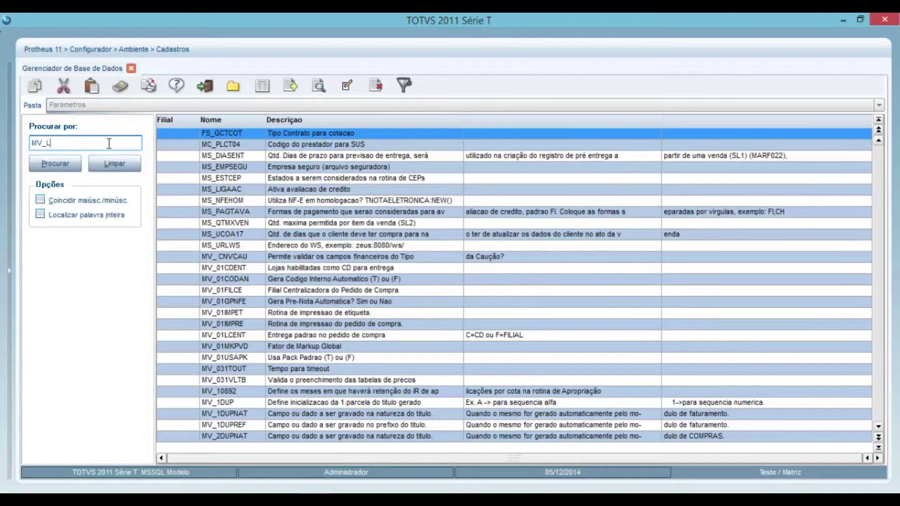
type("OFFLN")
key("Tab")
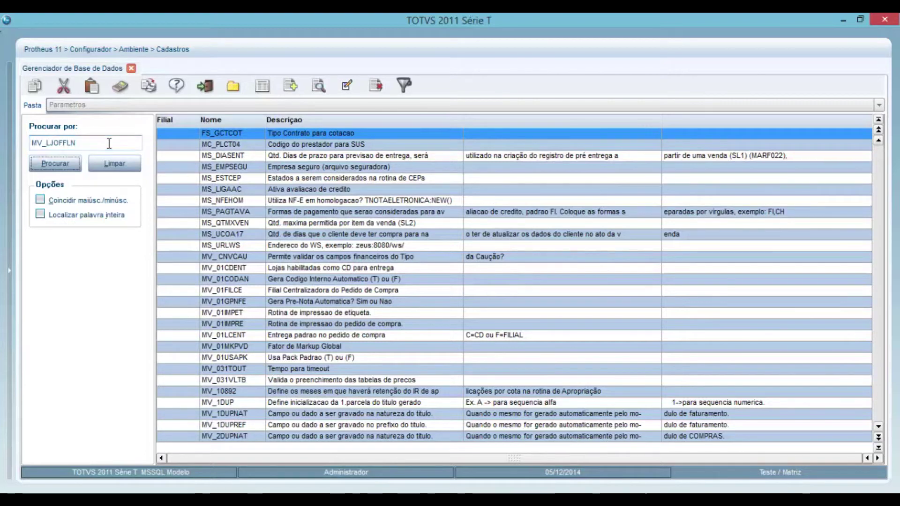
key("Return")
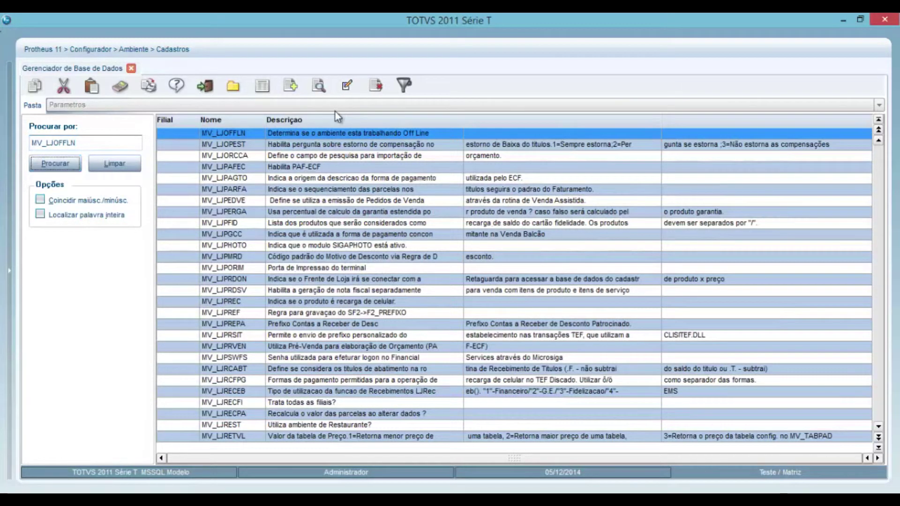
left_click(333, 135)
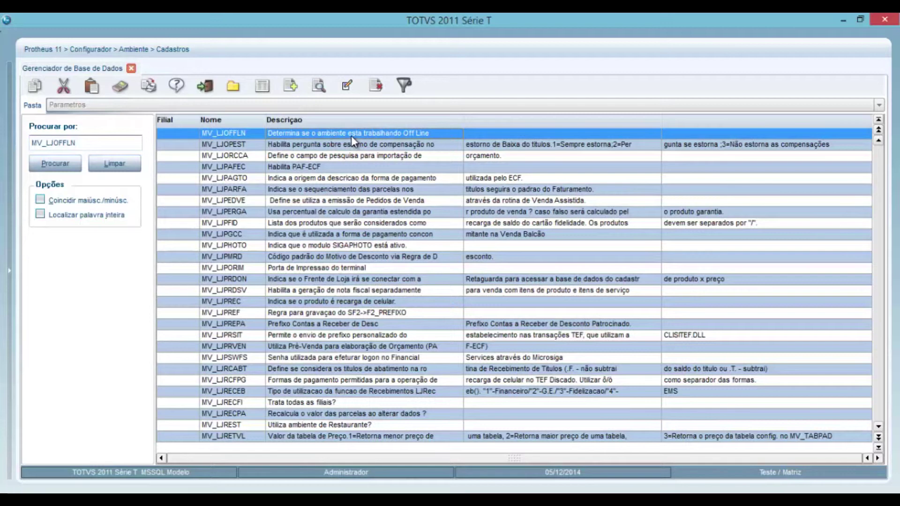
- Verify MV_LJOFFLN holds .T. in Portuguese, English and Spanish, then exit the parameter manager
left_click(349, 94)
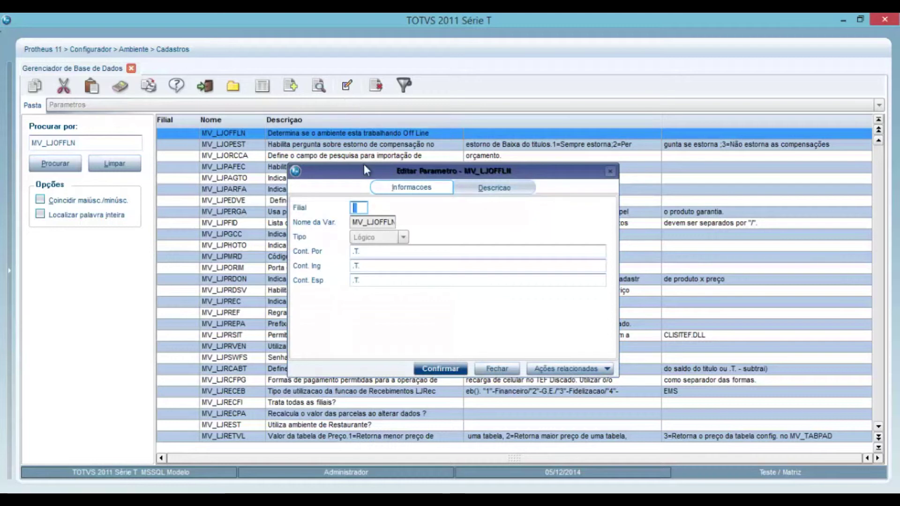
left_click(389, 252)
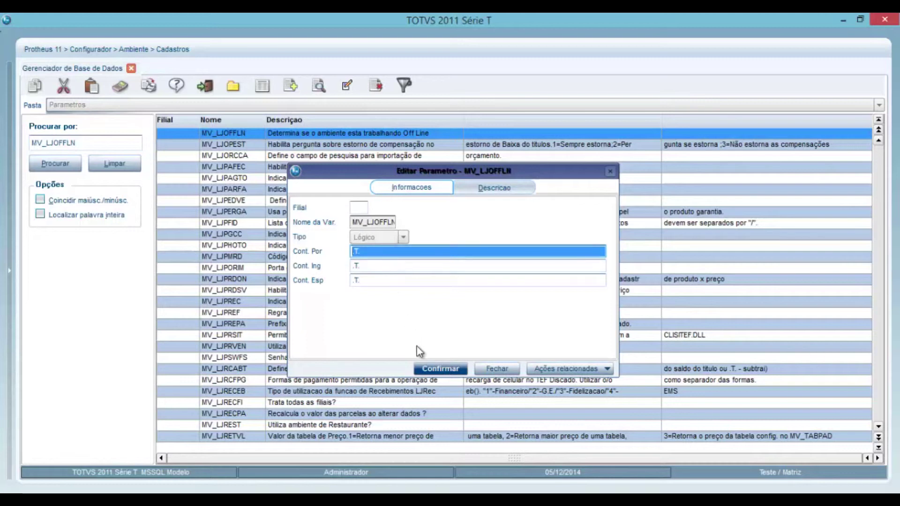
left_click(435, 369)
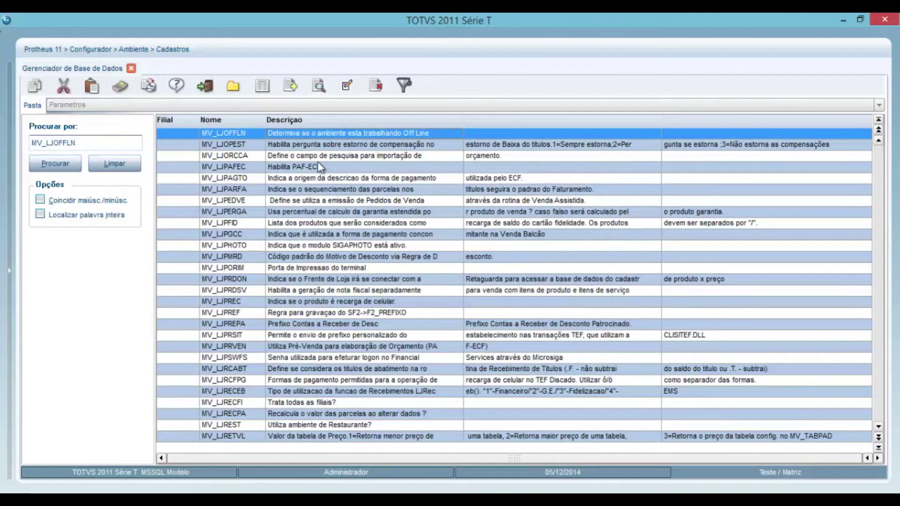
left_click(206, 86)
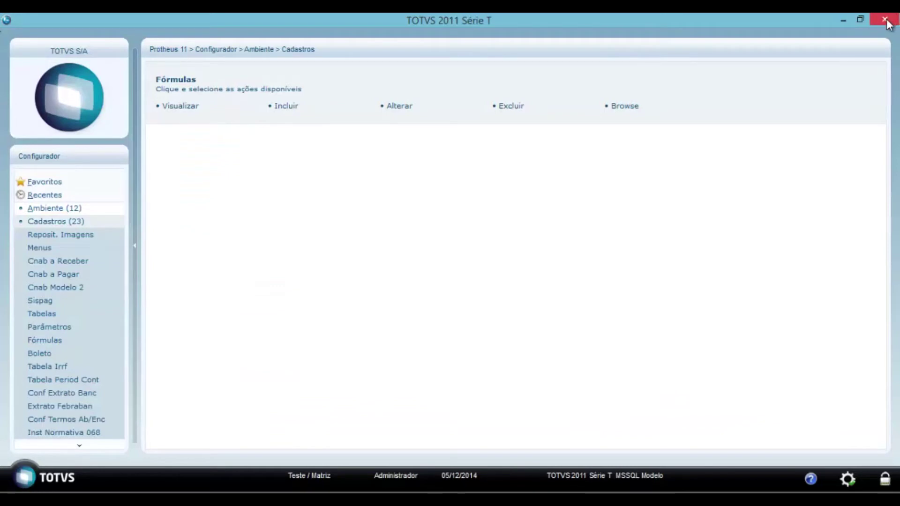
- Close the Protheus window and end the Configurador session with Finalizar
left_click(887, 24)
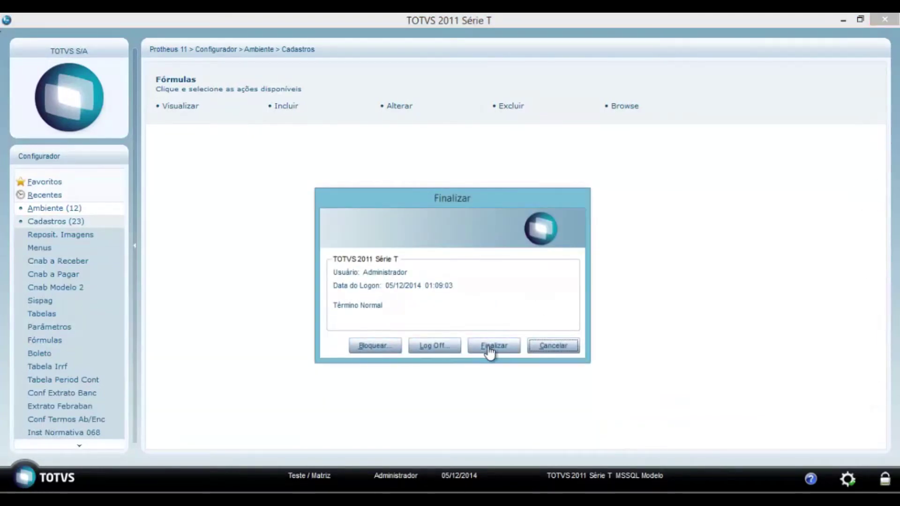
left_click(489, 347)
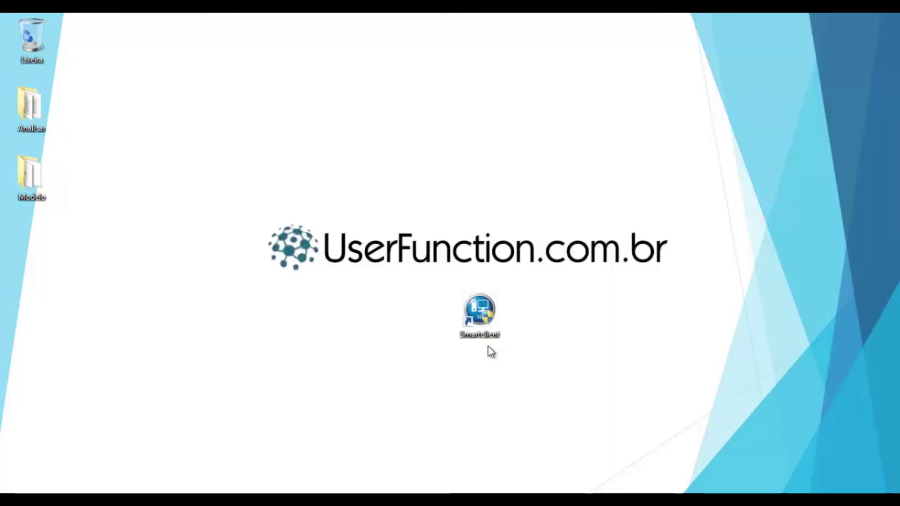
- Launch SmartClient, accept the default module and environment, and log in as ADMIN
double_click(480, 323)
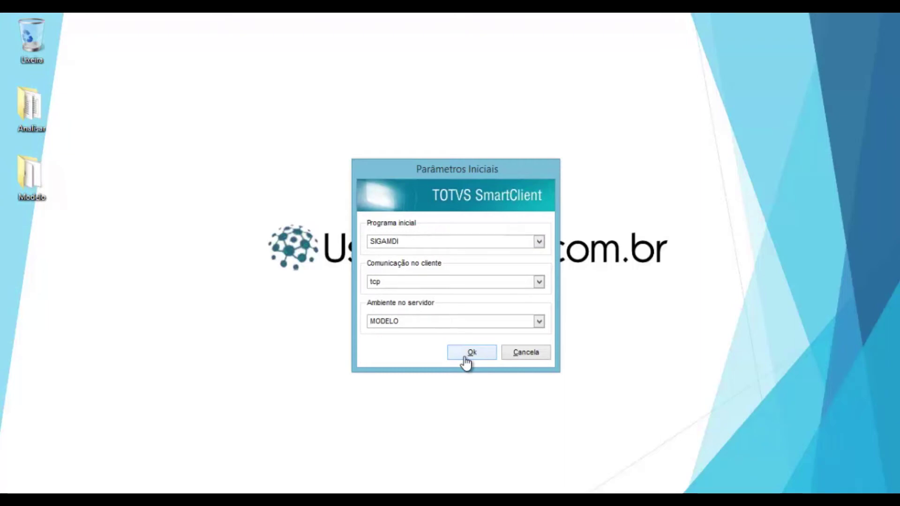
left_click(470, 352)
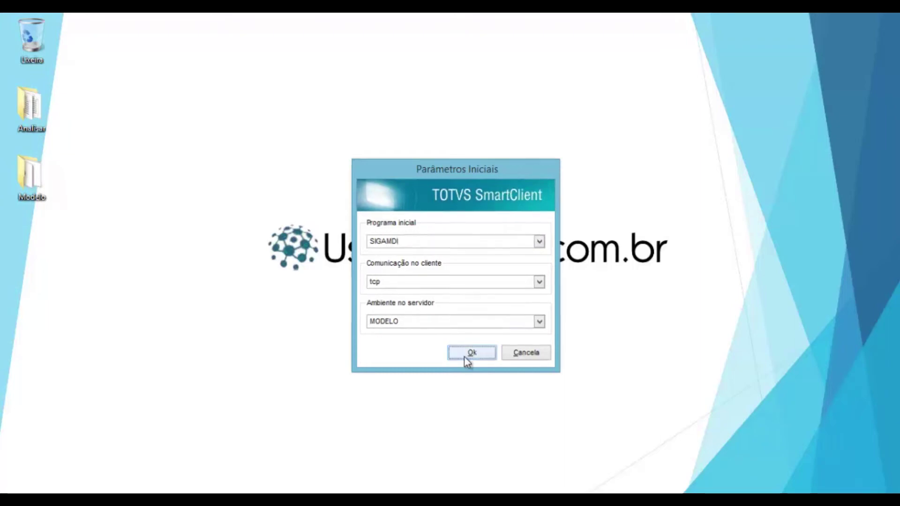
type("A")
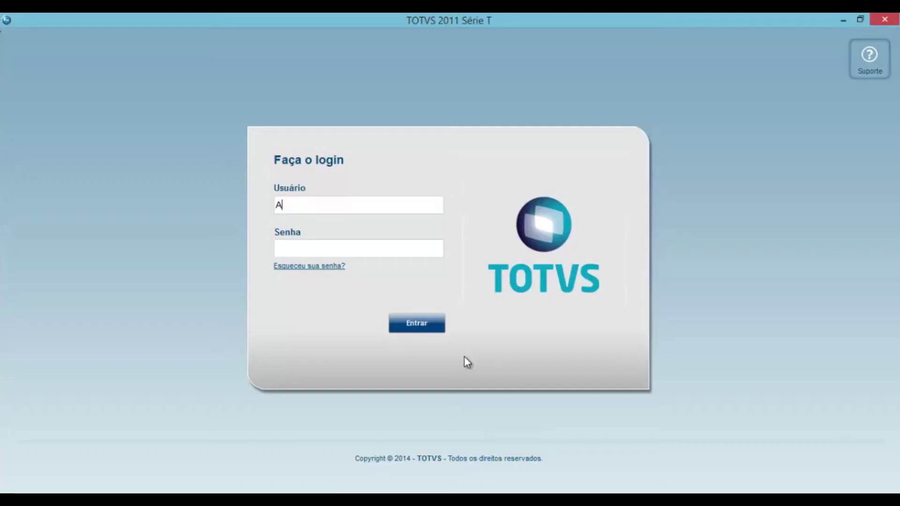
type("DMIN")
key("Return")
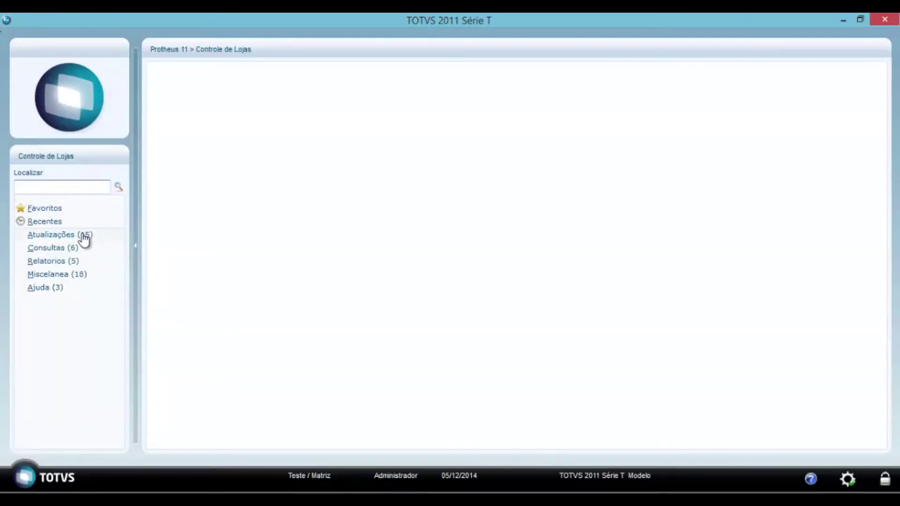
- Open the Clientes register under Atualizações > Cadastros in the sidebar
left_click(83, 235)
left_click(73, 263)
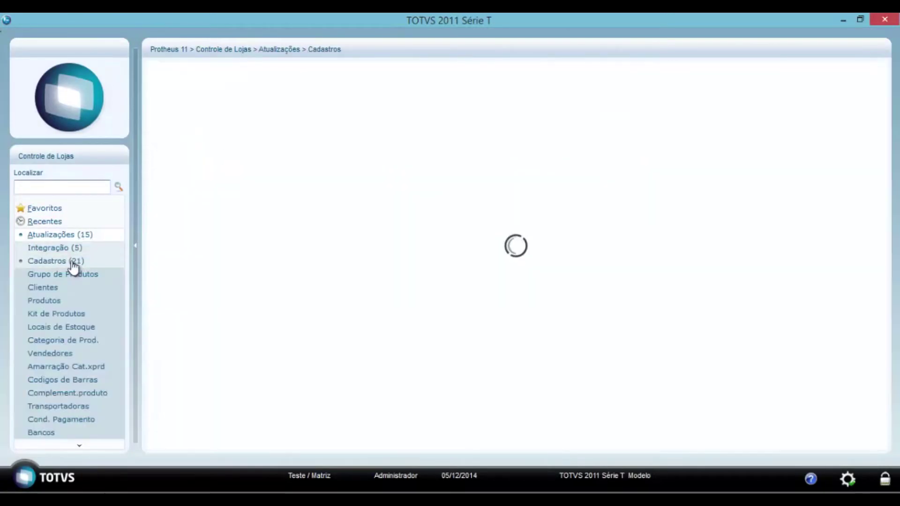
left_click(53, 290)
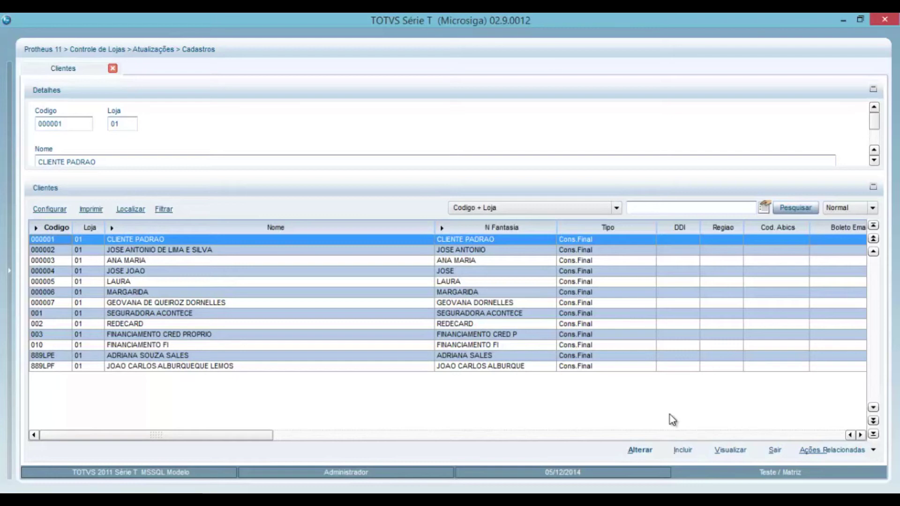
- Add a new Fisica client, paste a CPF so the client code auto-fills, then discard the form
left_click(683, 451)
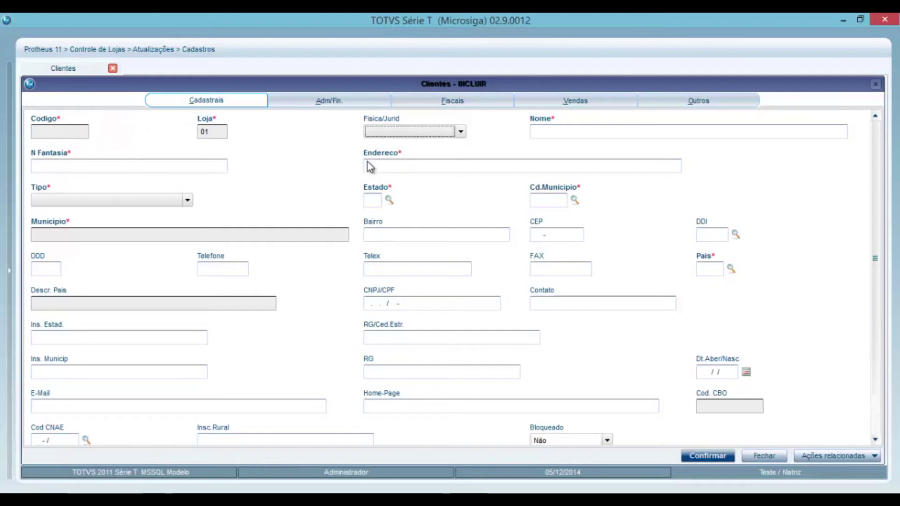
left_click(406, 134)
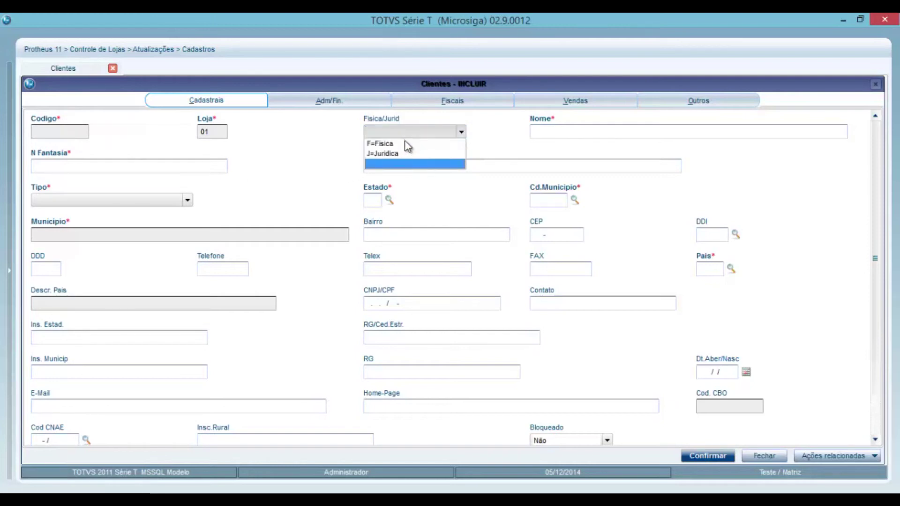
left_click(403, 143)
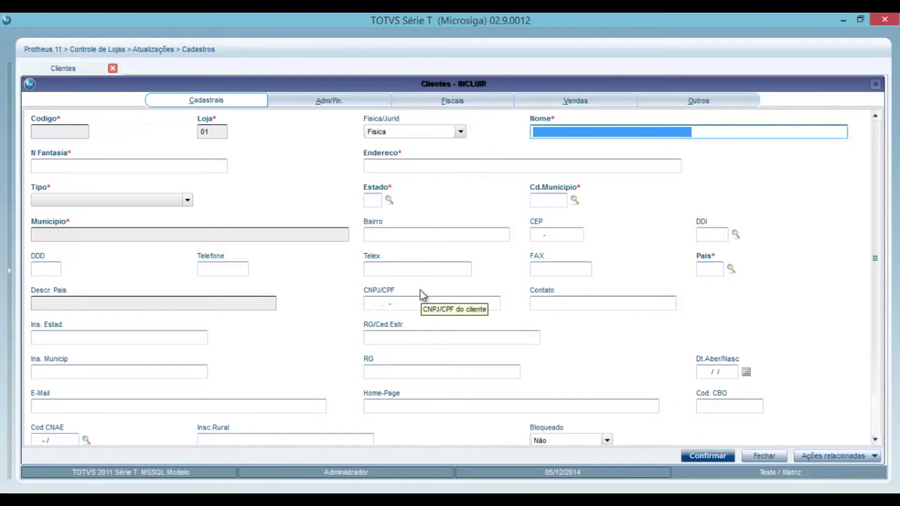
left_click(427, 305)
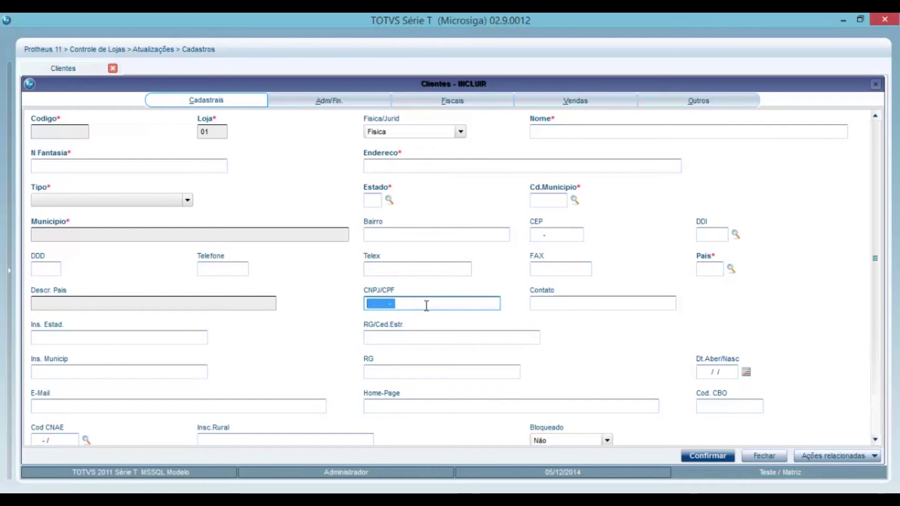
key("Tab")
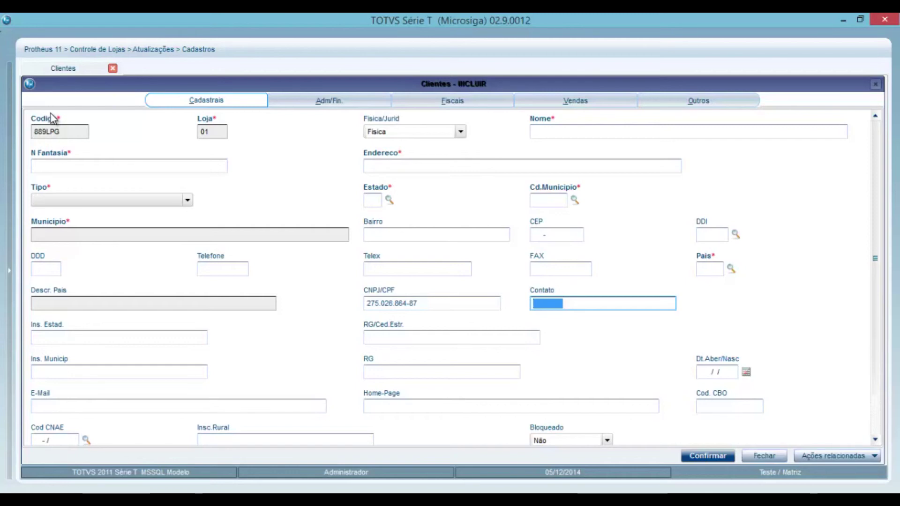
left_click(760, 455)
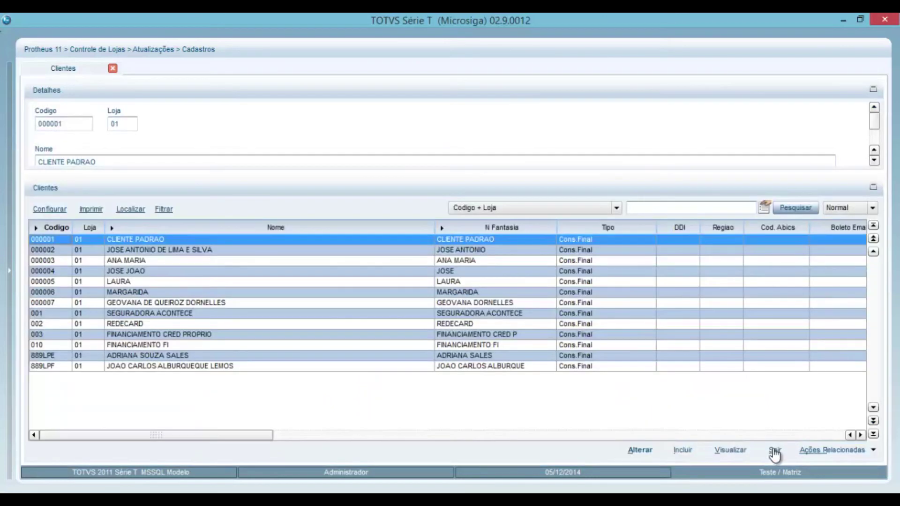
- Leave the Clientes list with Sair and close the Protheus window
left_click(774, 451)
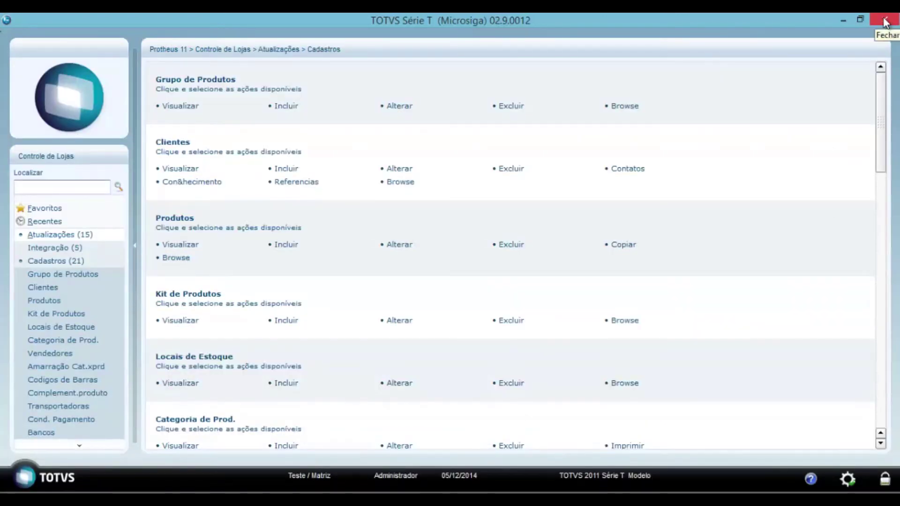
left_click(885, 22)
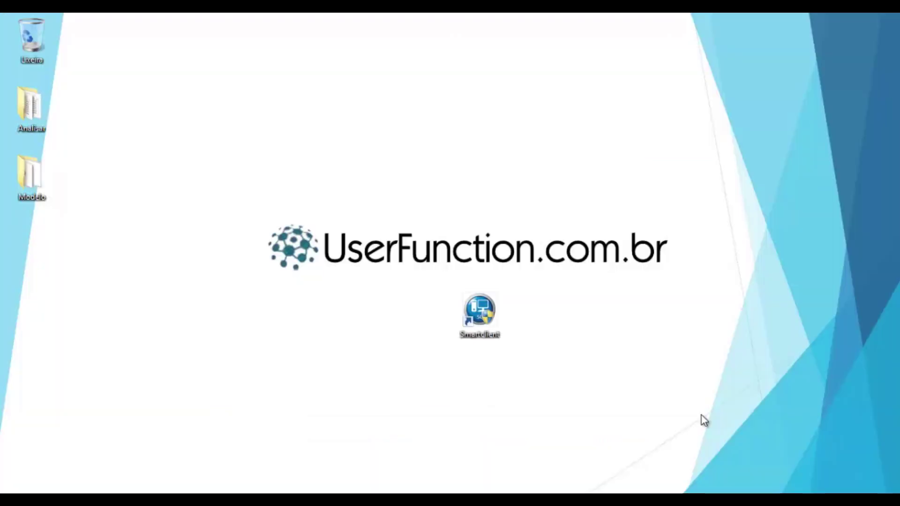